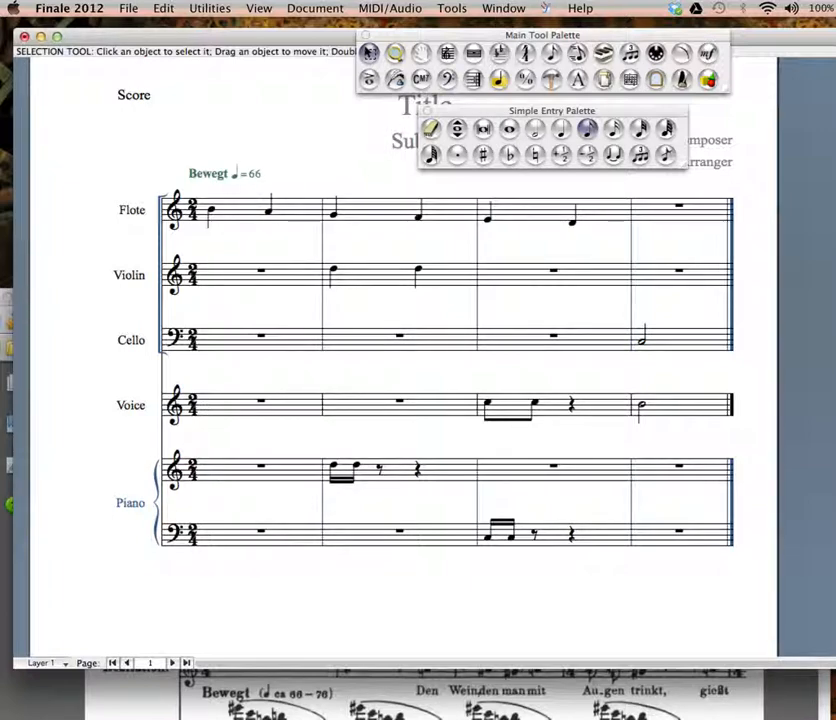
Add a Wind Ensemble woodwind Clarinet in B♭ below the violin in the ScoreManager, then close the ScoreManager.
left_click(503, 8)
left_click(500, 68)
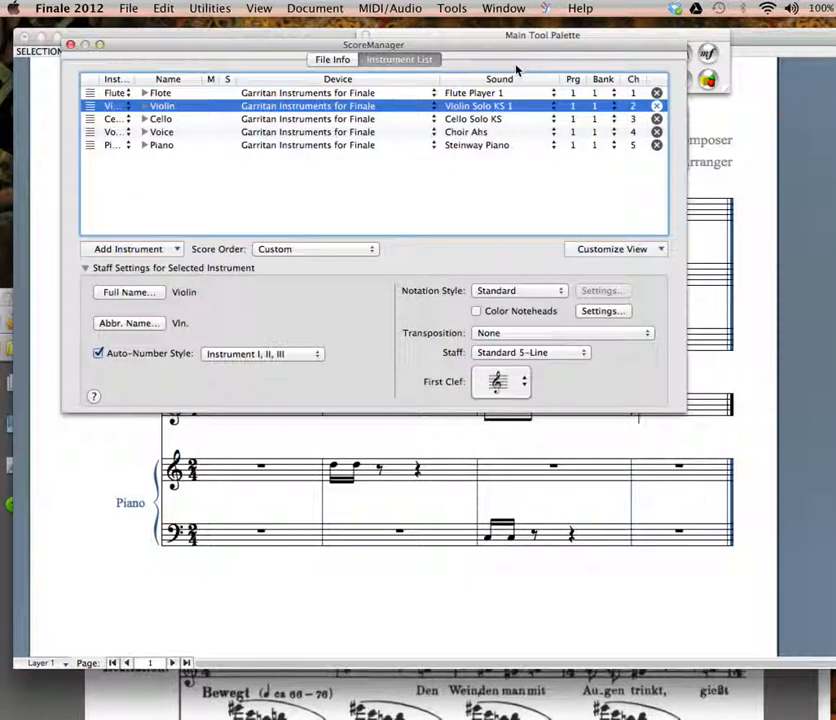
left_click(148, 250)
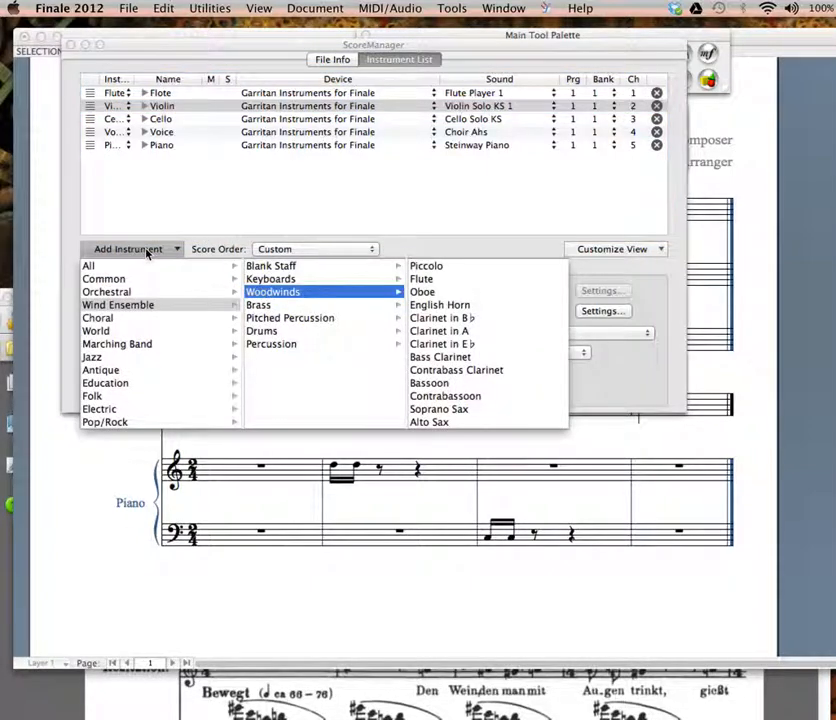
left_click(420, 318)
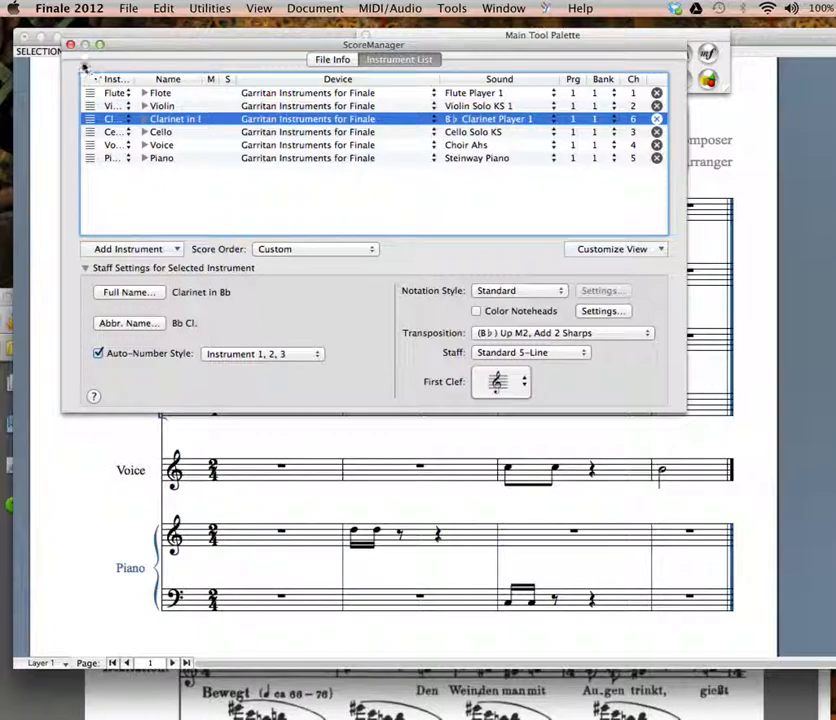
left_click(70, 46)
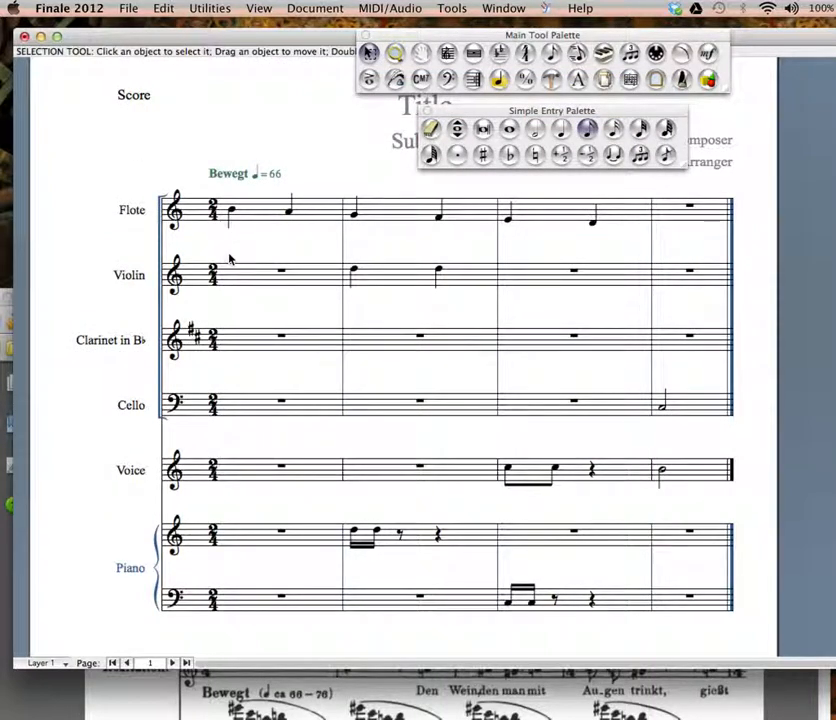
scroll(225, 336, "down", 1)
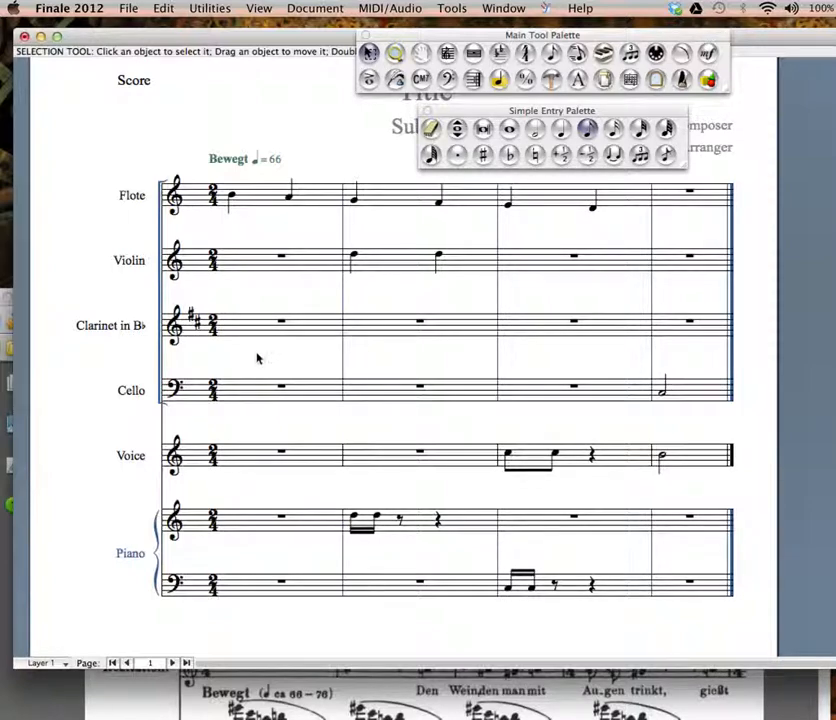
scroll(257, 356, "down", 2)
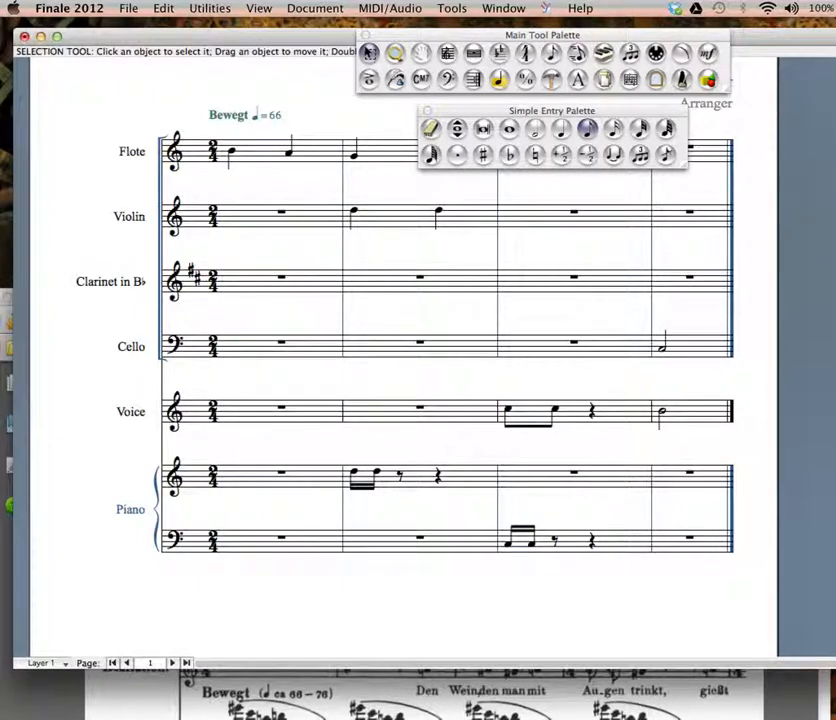
key("super+Tab")
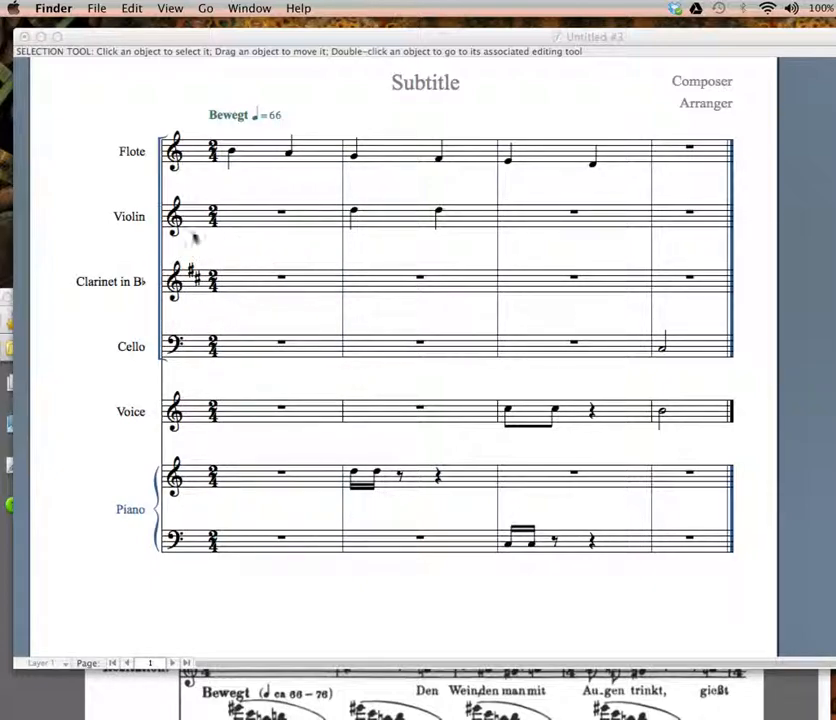
left_click(353, 113)
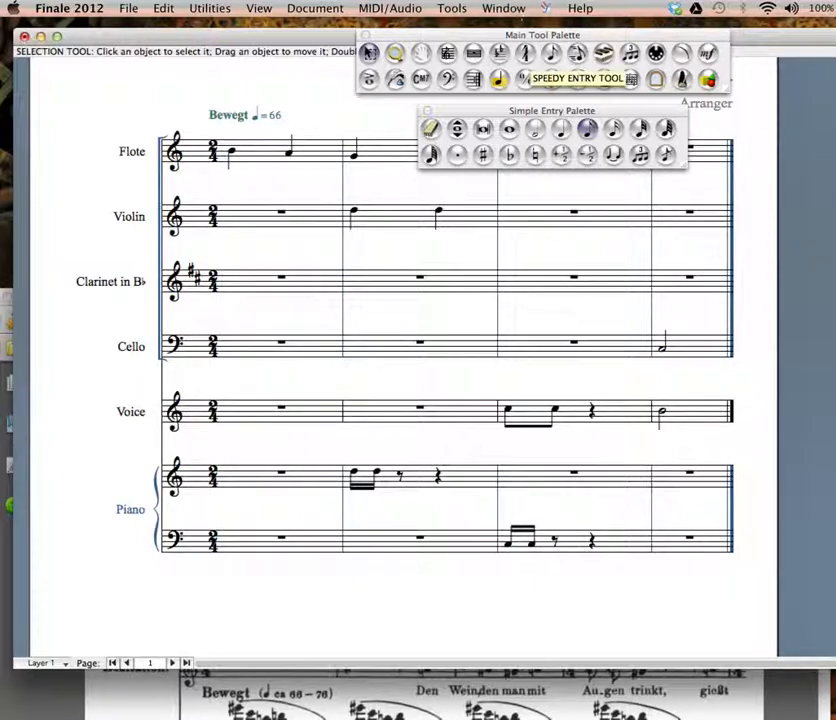
Try a Chromatic (B♭) Up M2 staff transposition for the Clarinet in B♭ in the ScoreManager.
left_click(503, 8)
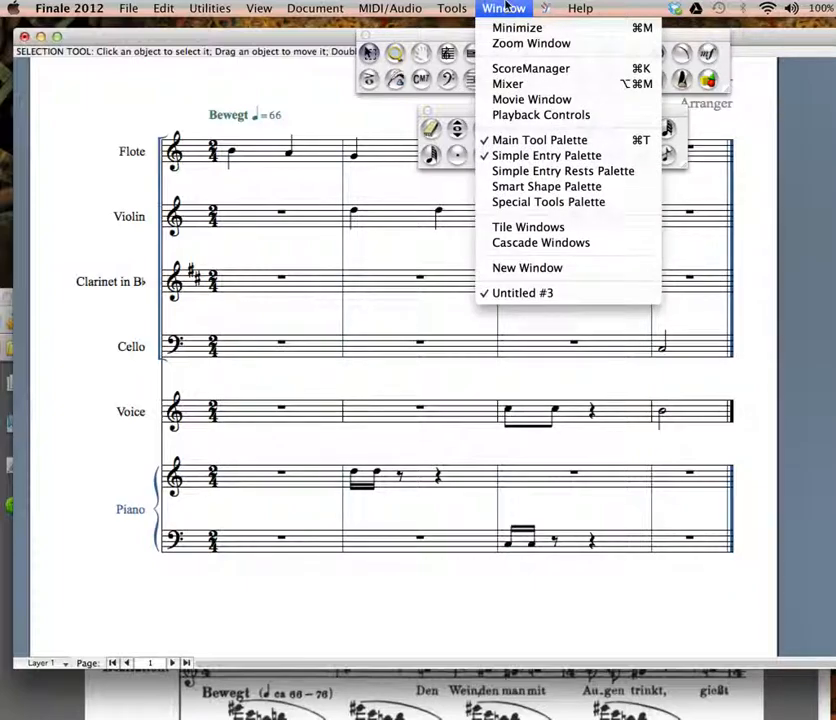
left_click(522, 70)
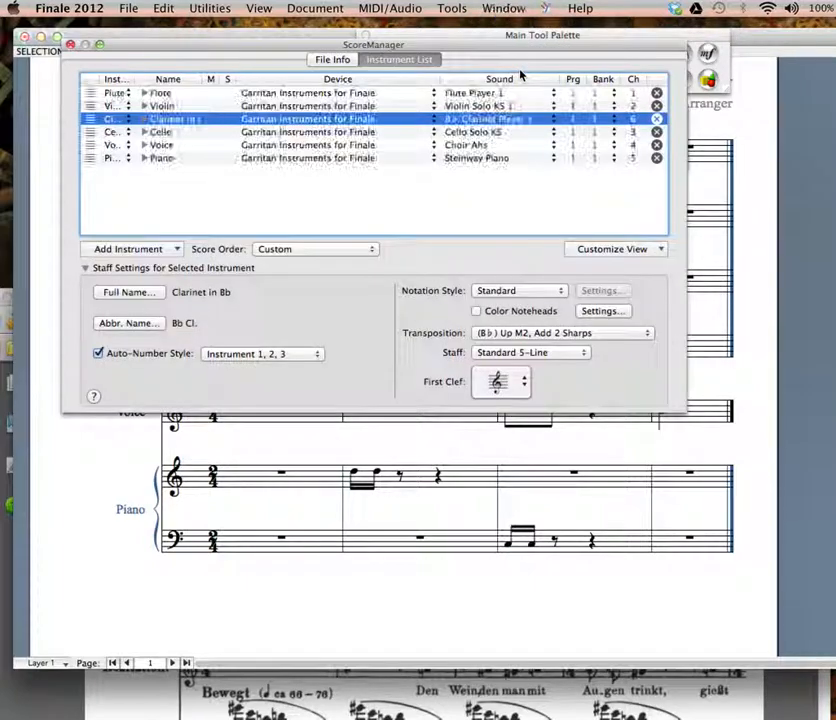
left_click_drag(450, 48, 459, 73)
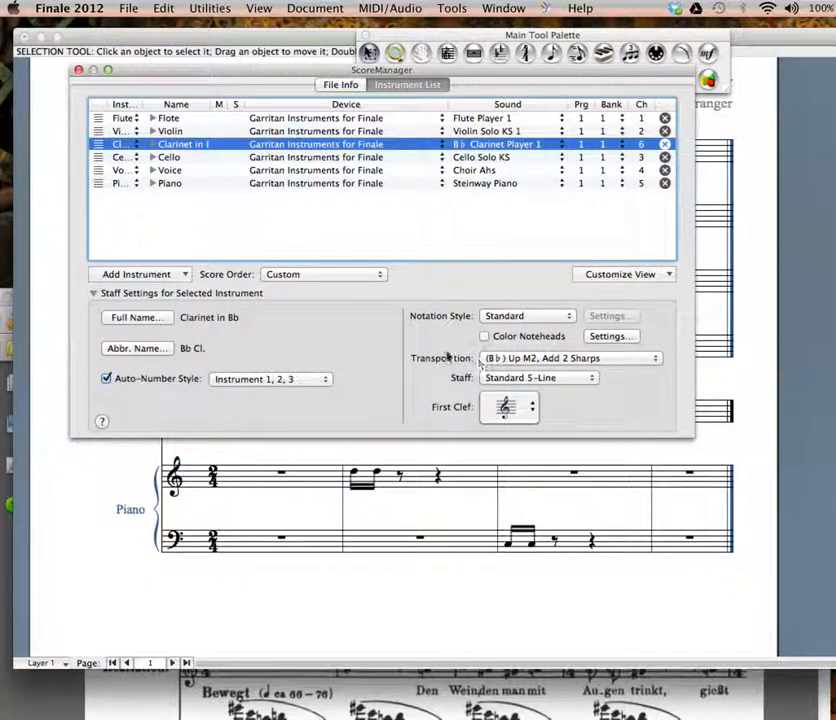
left_click(577, 366)
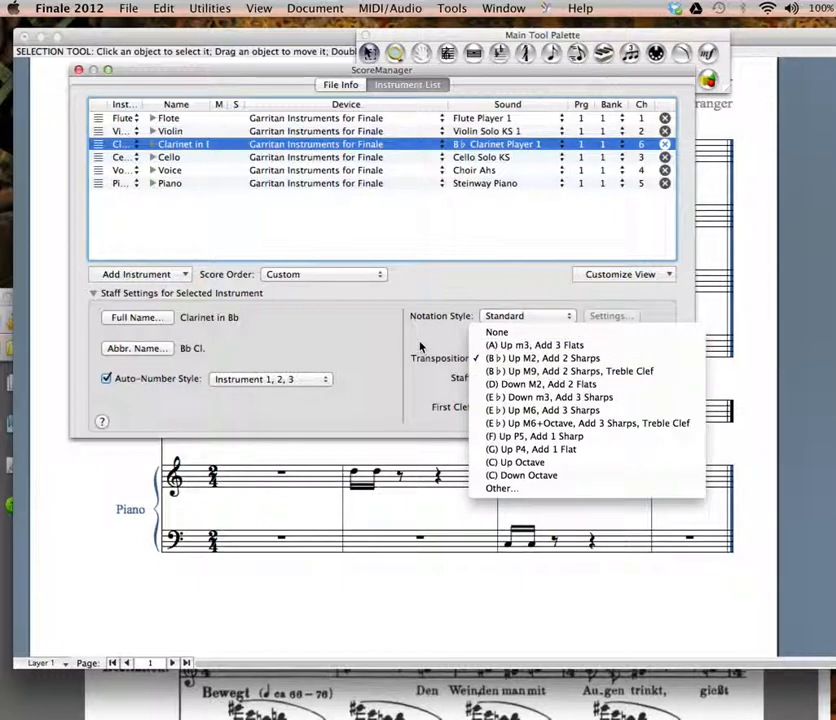
left_click(512, 490)
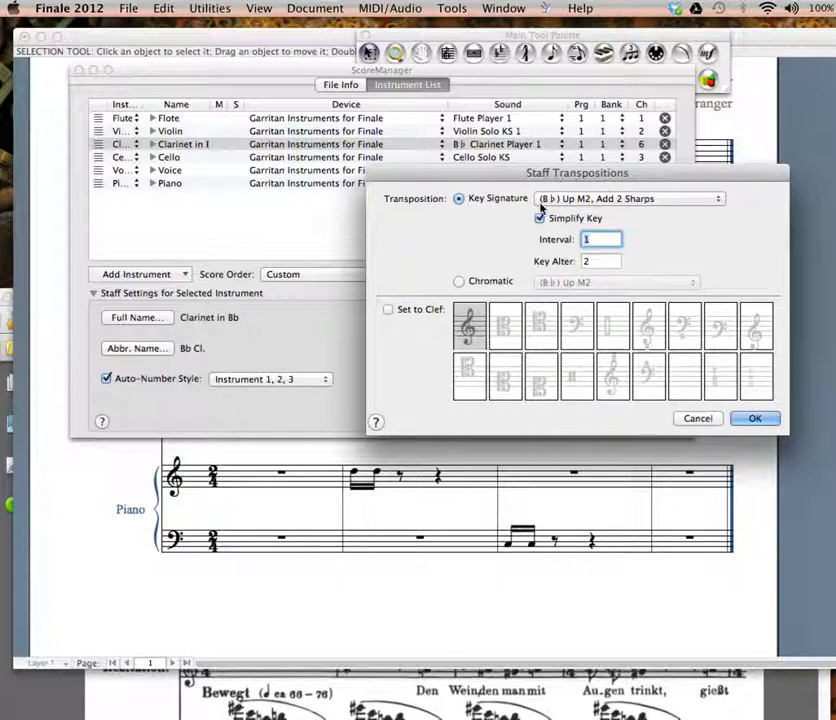
left_click(459, 282)
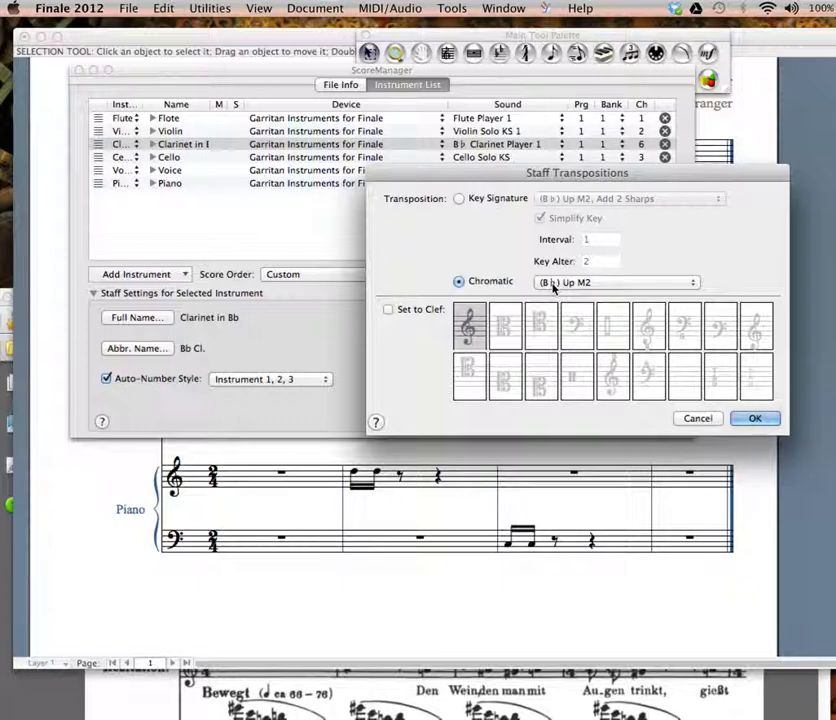
left_click(553, 284)
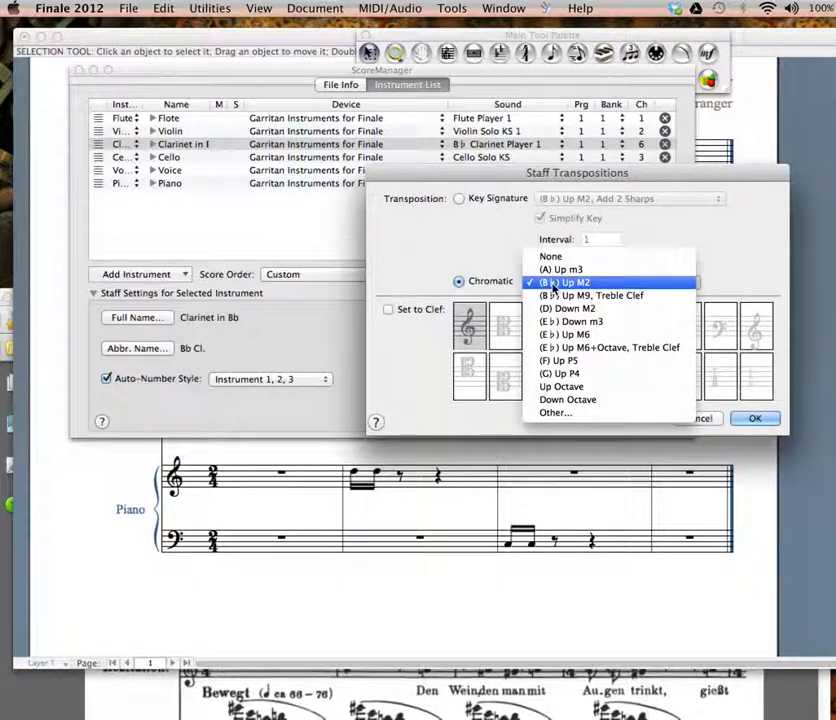
left_click(481, 261)
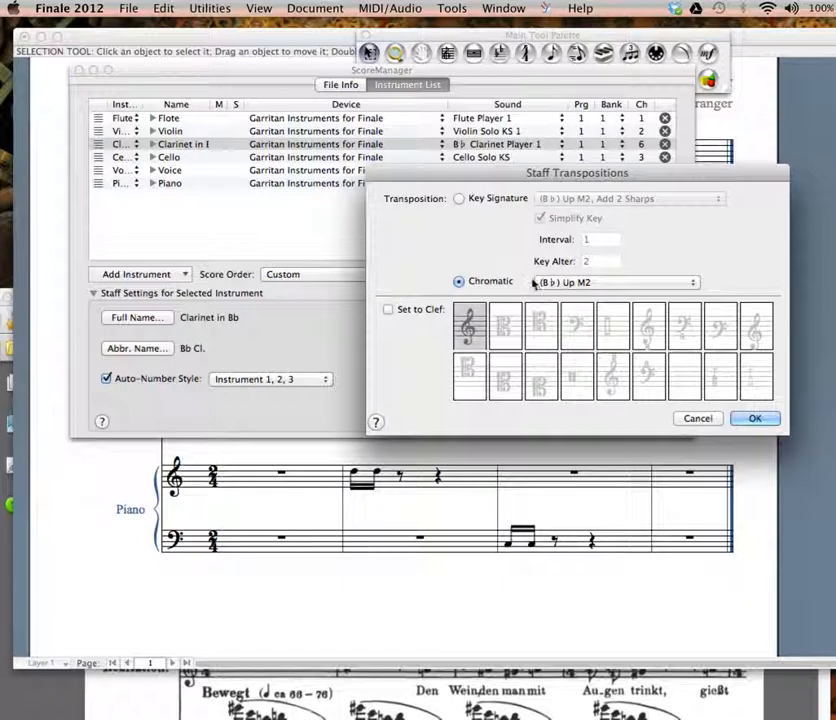
left_click(759, 421)
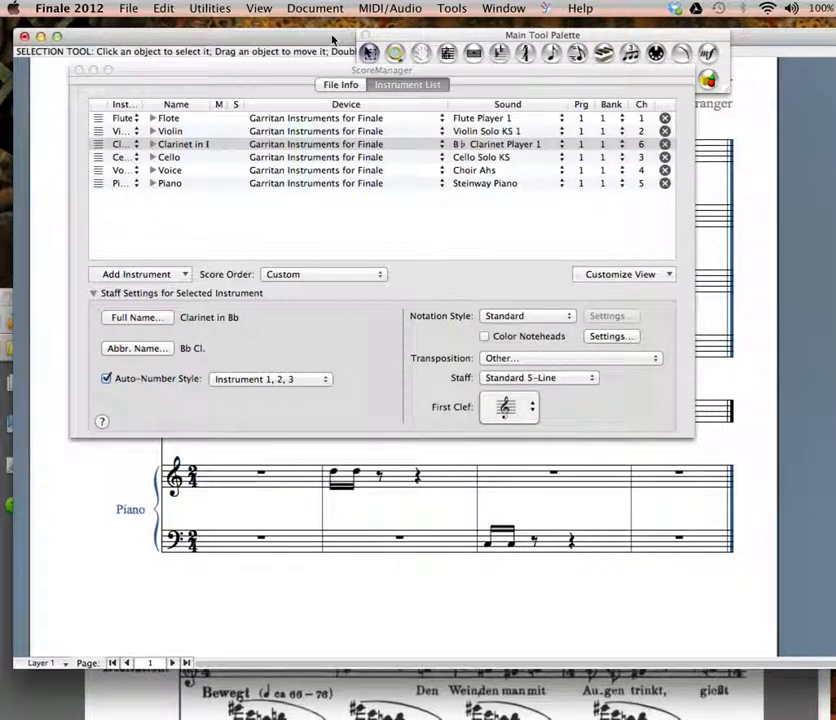
left_click_drag(293, 72, 444, 158)
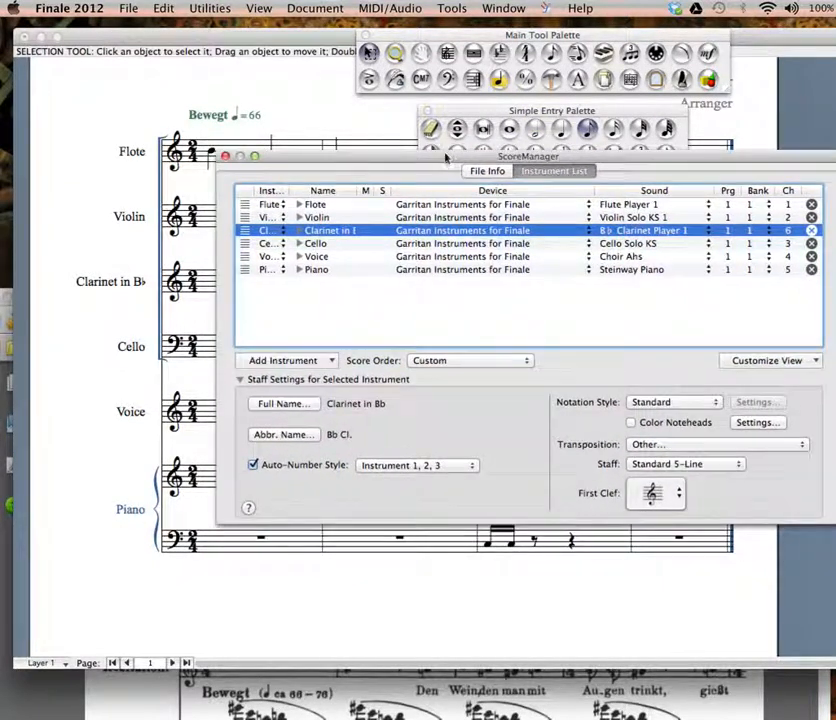
left_click(226, 156)
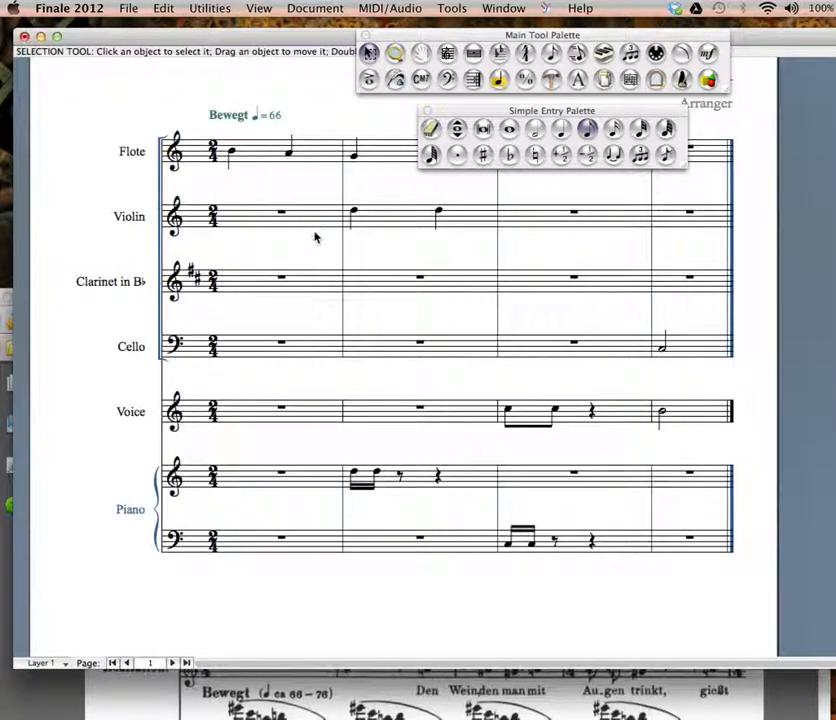
Turn the score's concert pitch display on and back off to compare the clarinet's notation.
left_click(296, 9)
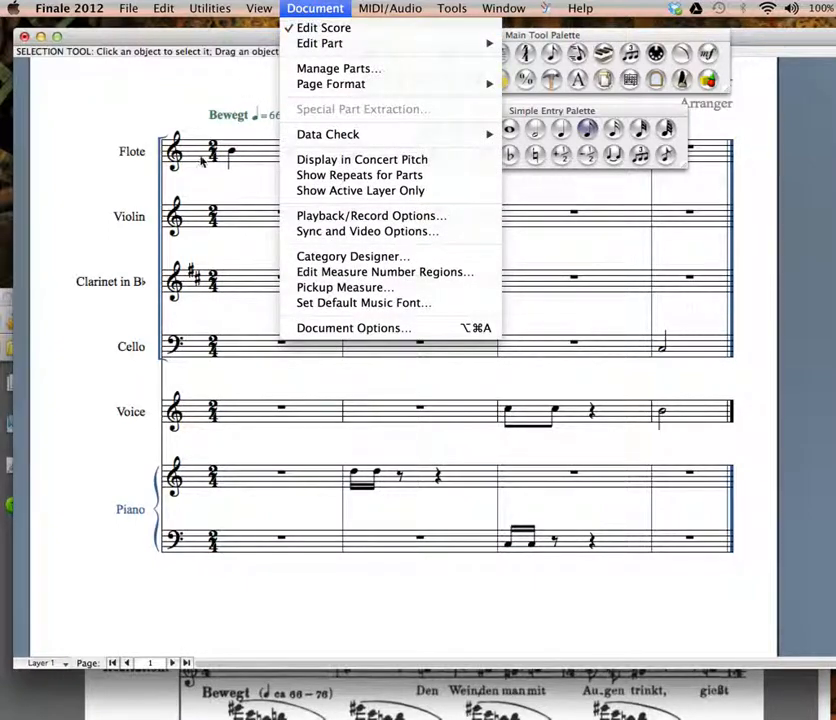
left_click(201, 195)
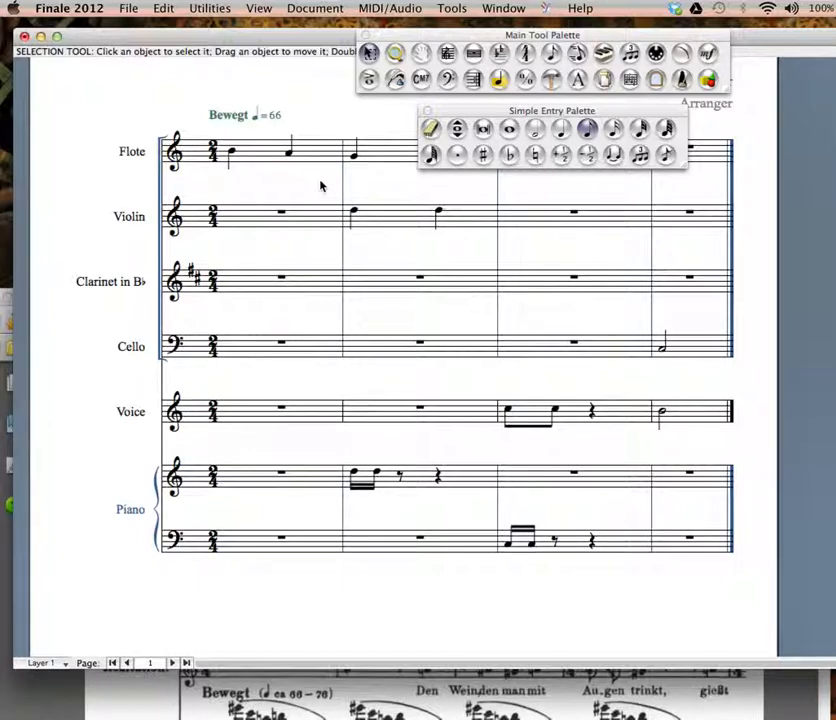
left_click(306, 7)
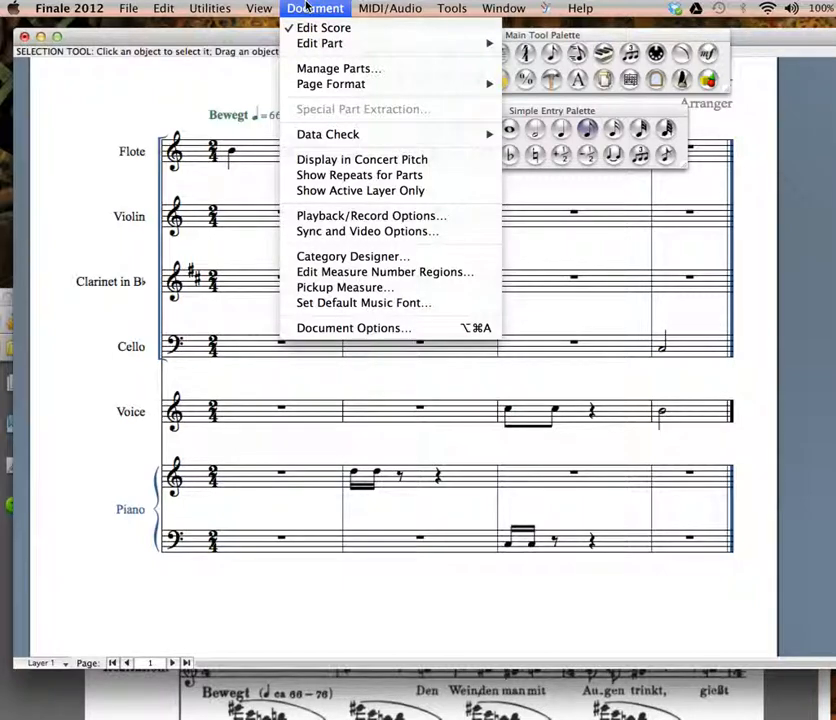
left_click(318, 161)
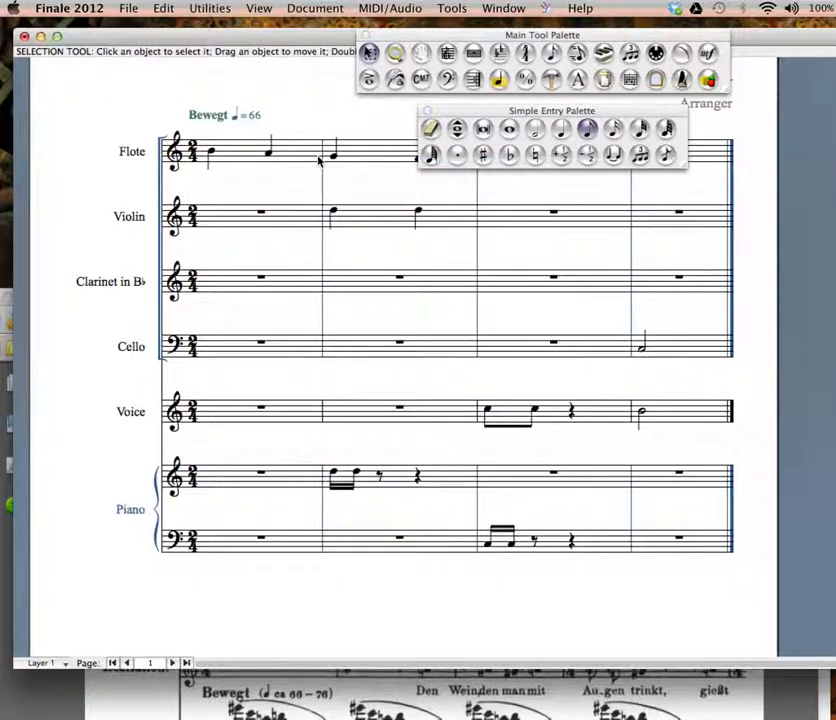
left_click(315, 8)
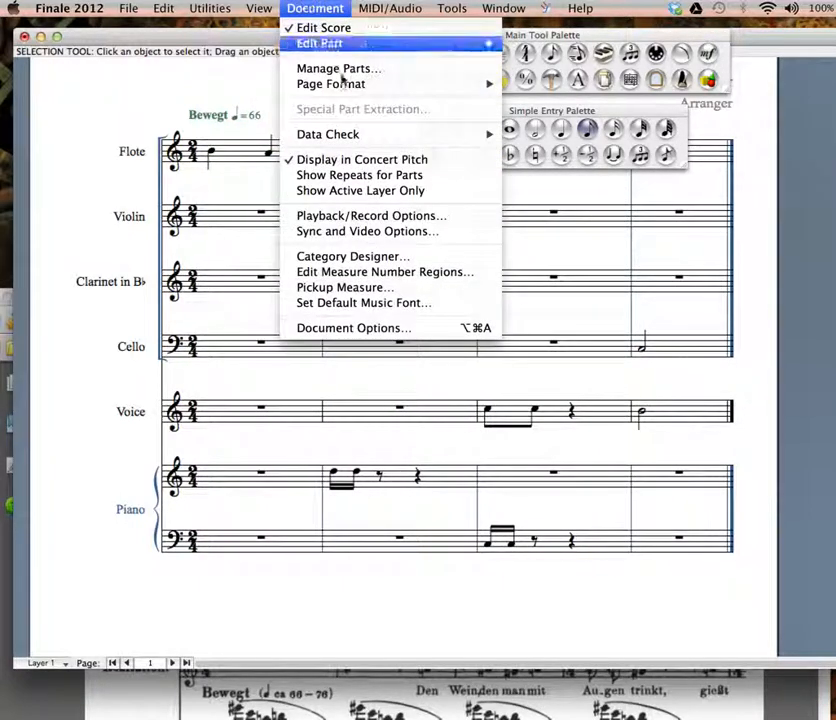
left_click(383, 161)
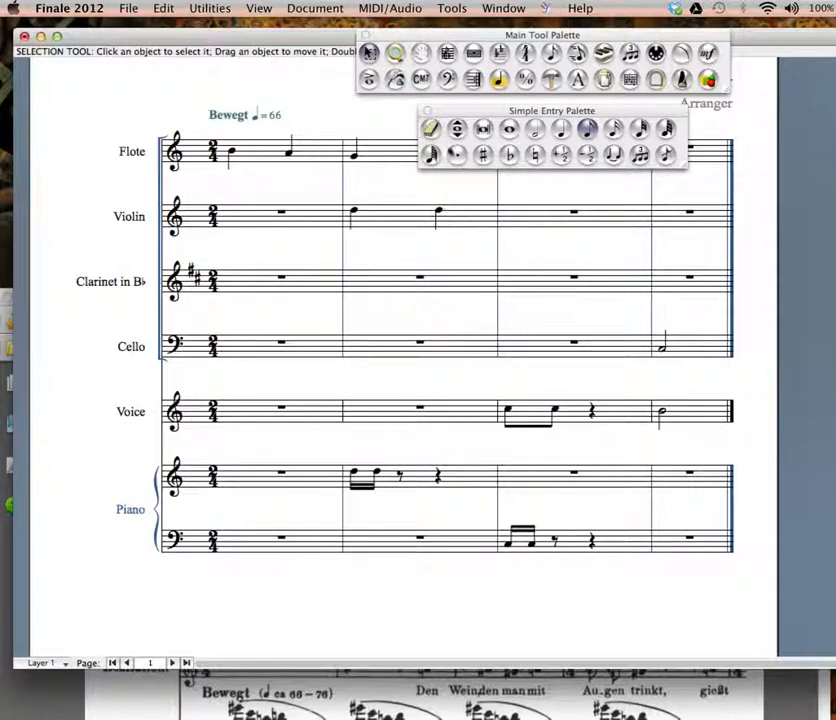
Enter two quarter notes, written C♯ and B, in the clarinet's first measure with the Speedy Entry tool.
left_click(578, 55)
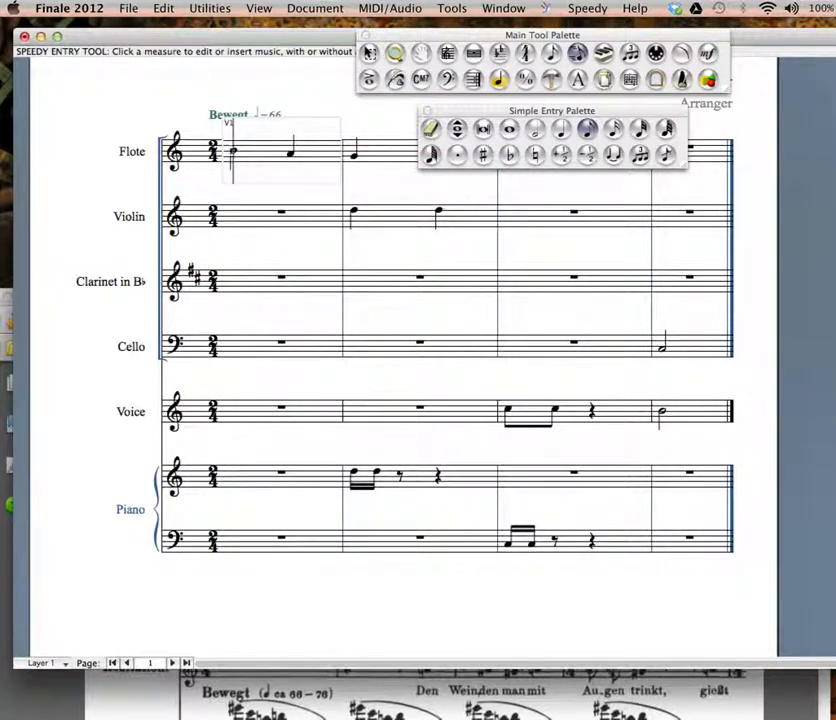
left_click(232, 280)
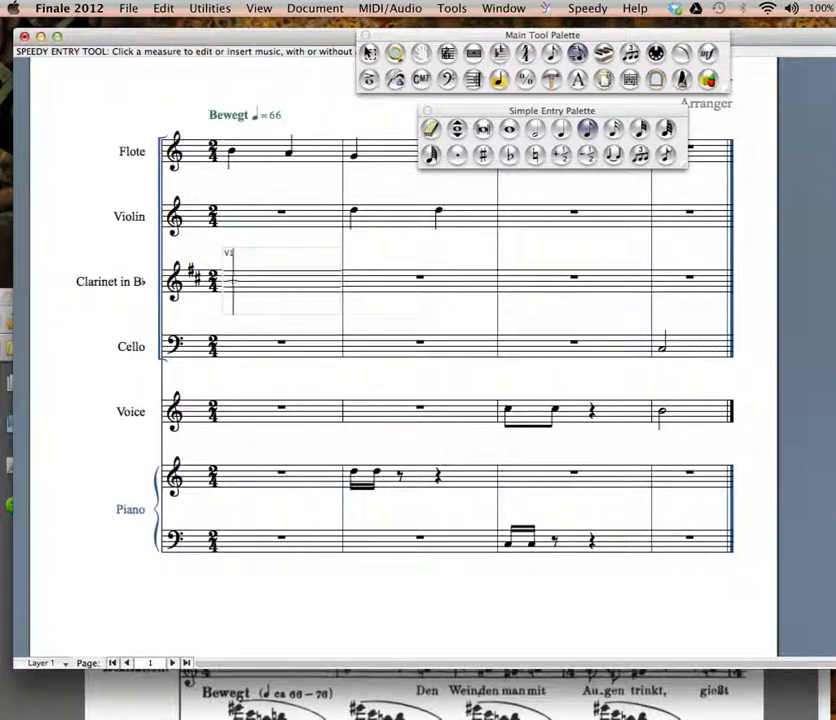
key("5")
key("BackSpace")
key("5")
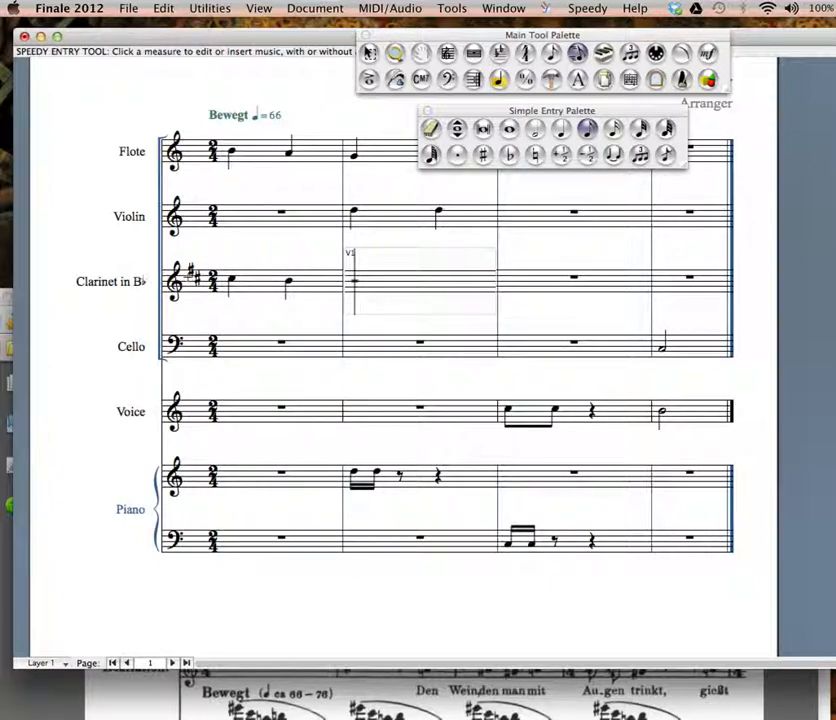
Display the whole score in concert pitch.
left_click(315, 8)
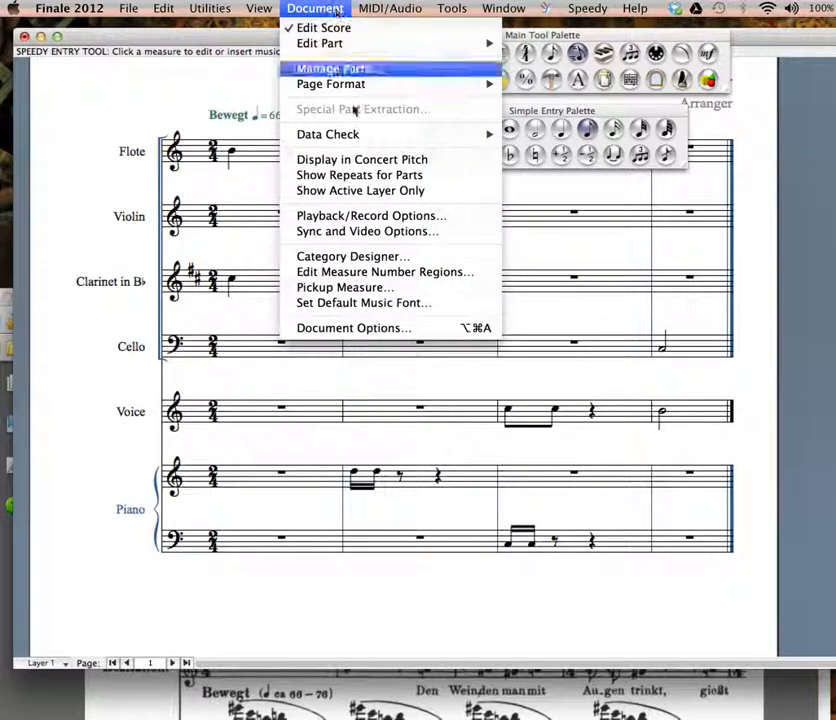
left_click(373, 159)
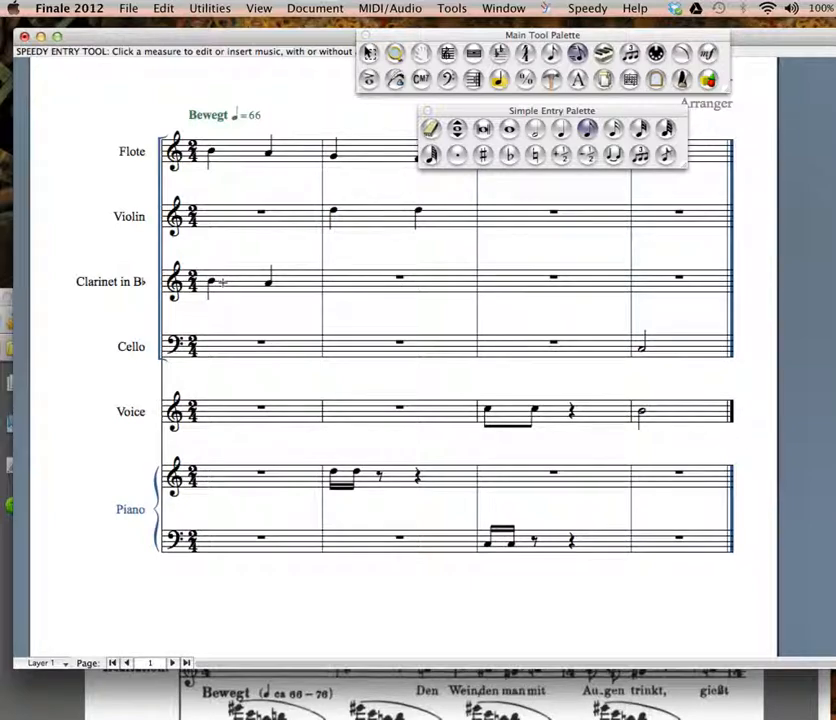
scroll(228, 160, "up", 3)
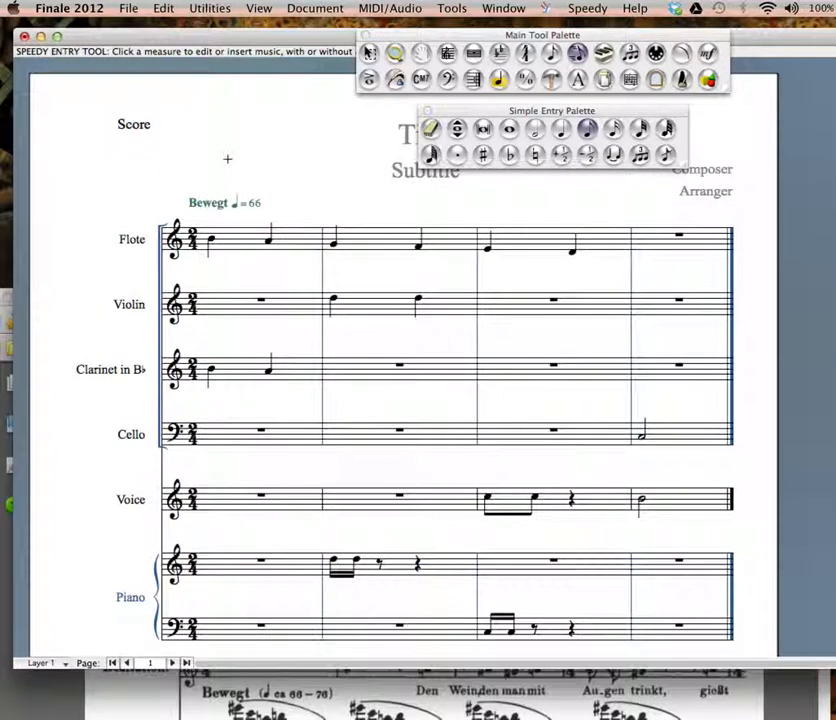